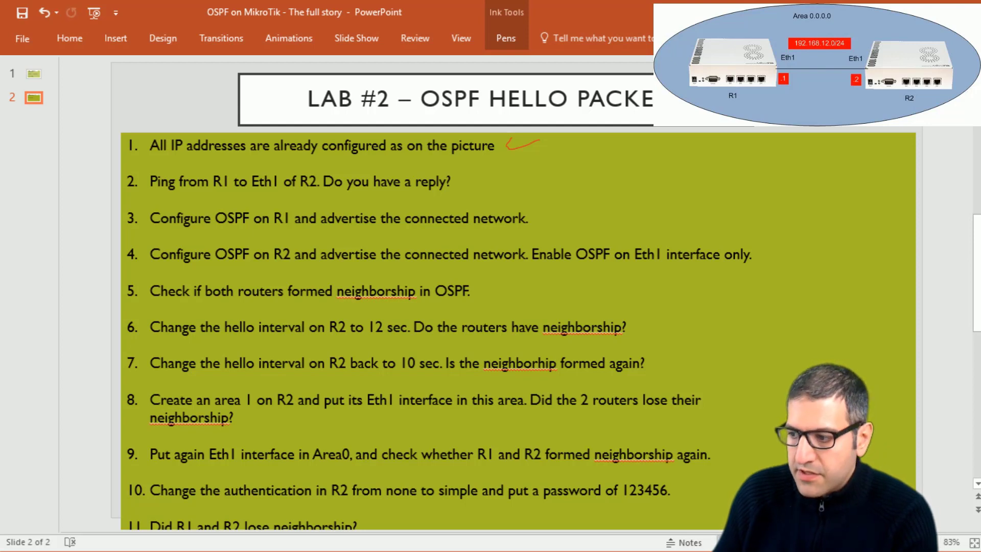
# Step: Switch to WinBox, ping 192.168.12.2 from a terminal on R1, and tick off task 2 on the PowerPoint lab slide
pyautogui.hotkey('alt', 'Tab')
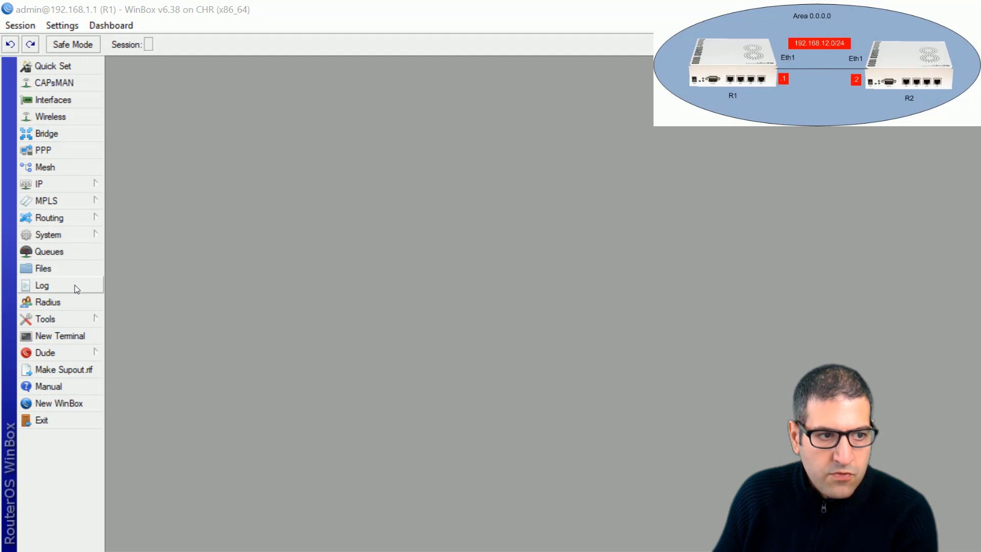
pyautogui.click(78, 335)
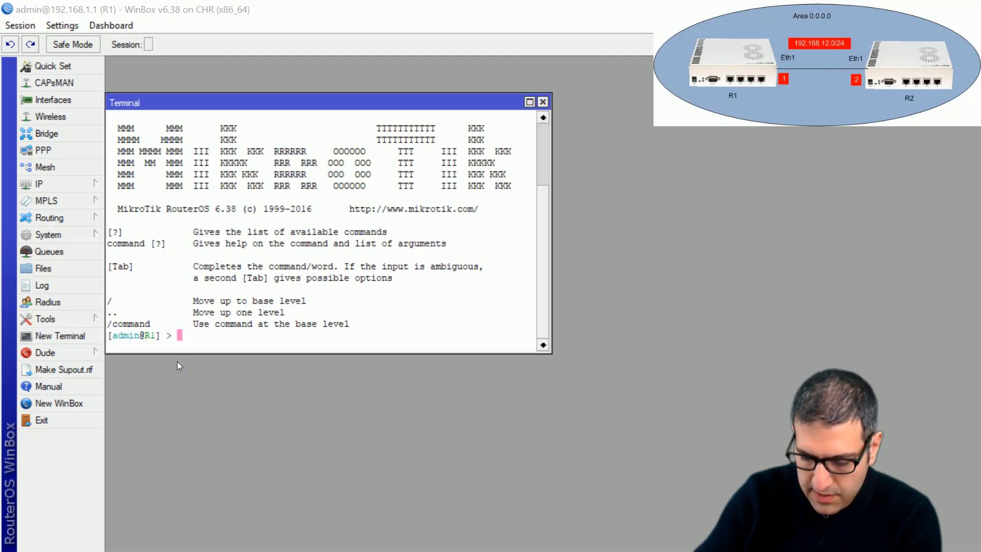
pyautogui.write('ping 1')
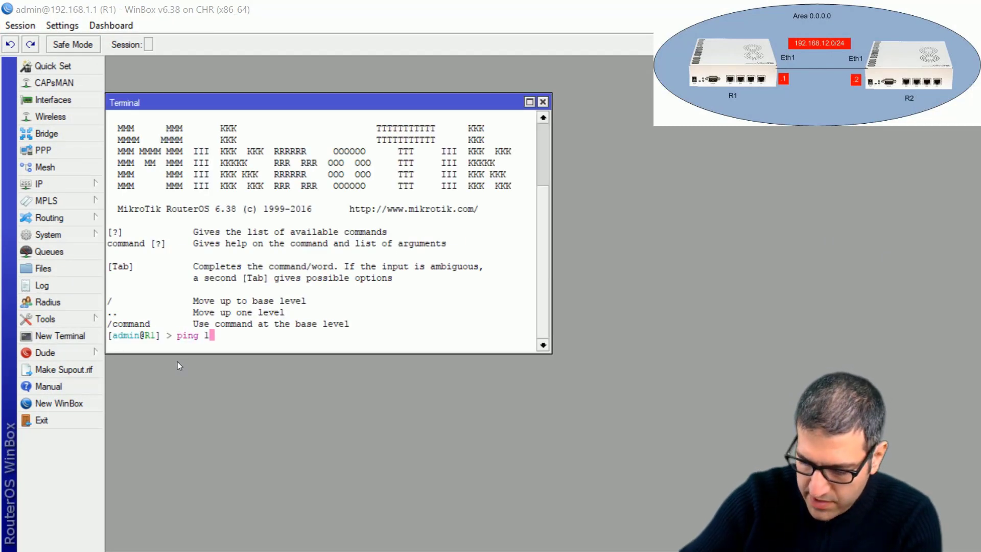
pyautogui.write('92.168.12.2')
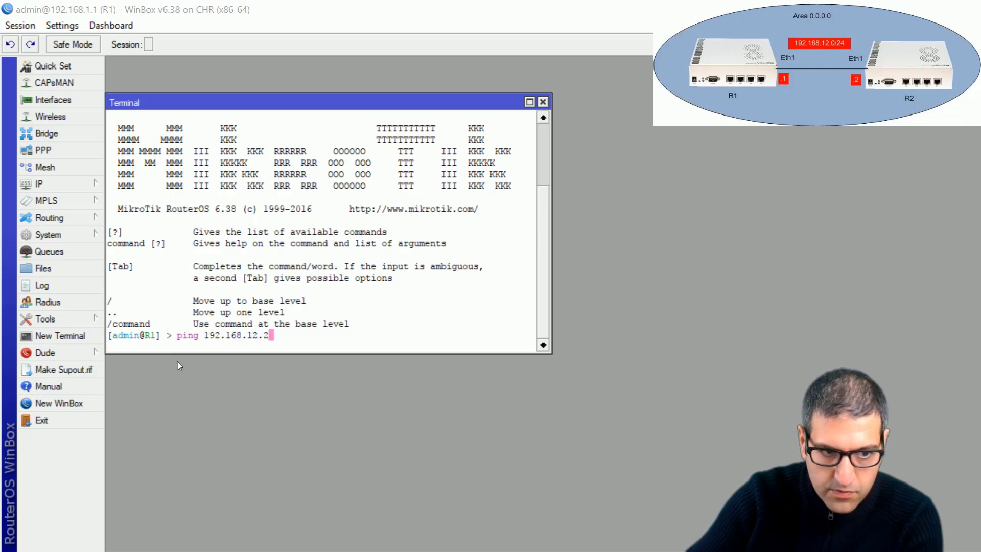
pyautogui.press('Return')
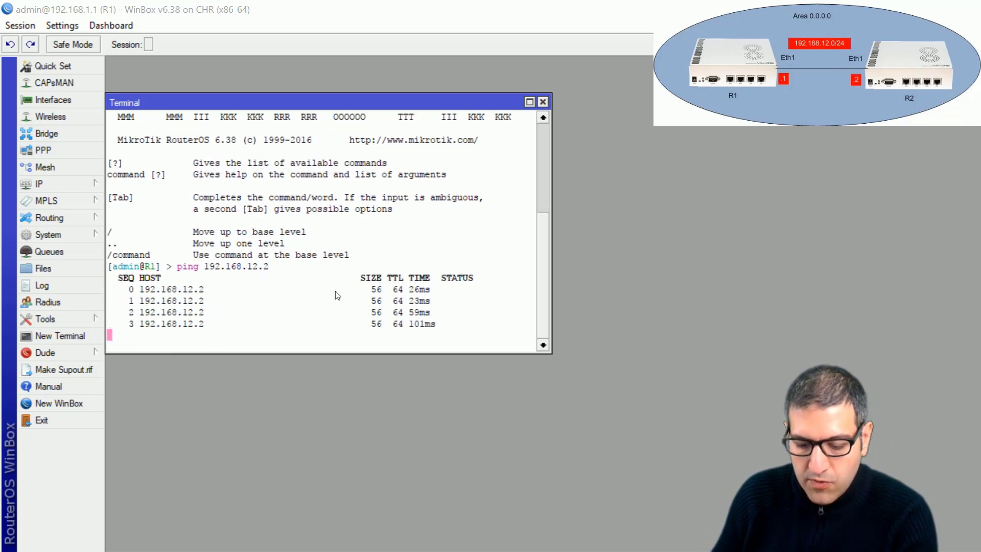
pyautogui.hotkey('ctrl', 'c')
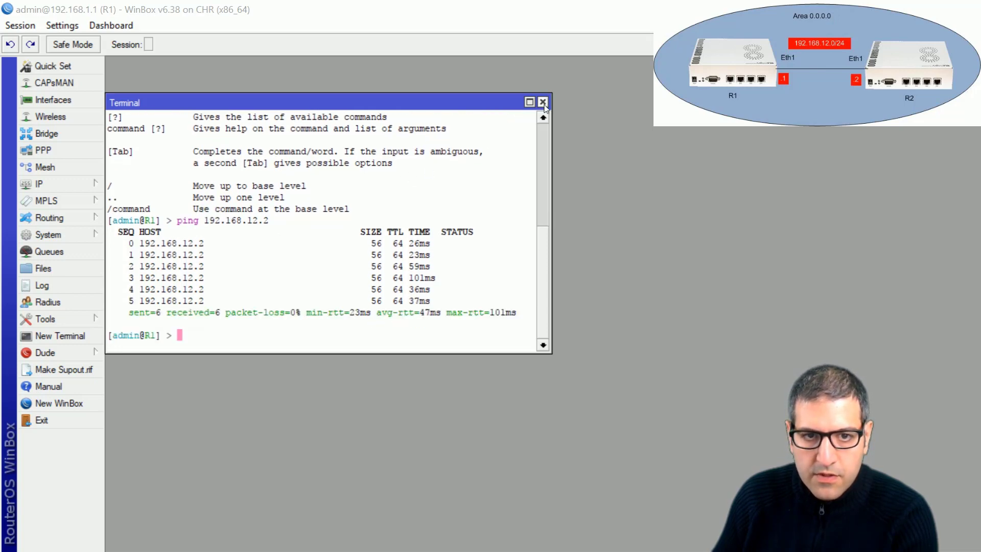
pyautogui.click(542, 102)
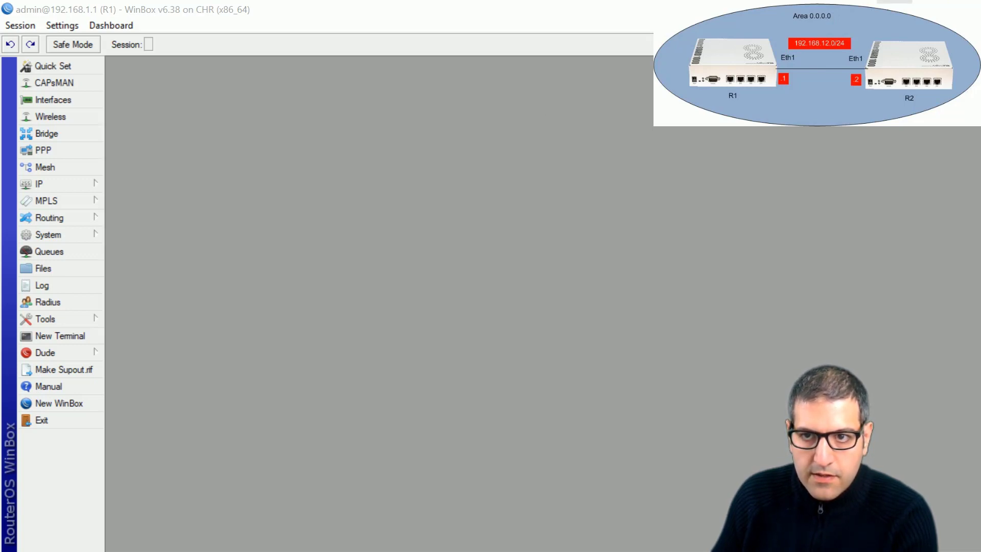
pyautogui.hotkey('alt', 'Tab')
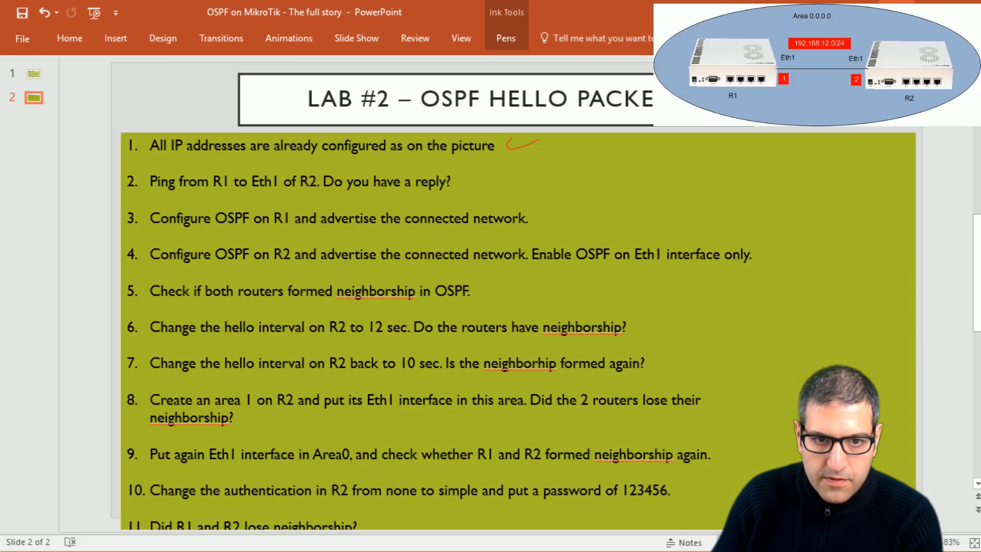
pyautogui.moveTo(460, 183); pyautogui.dragTo(504, 173)
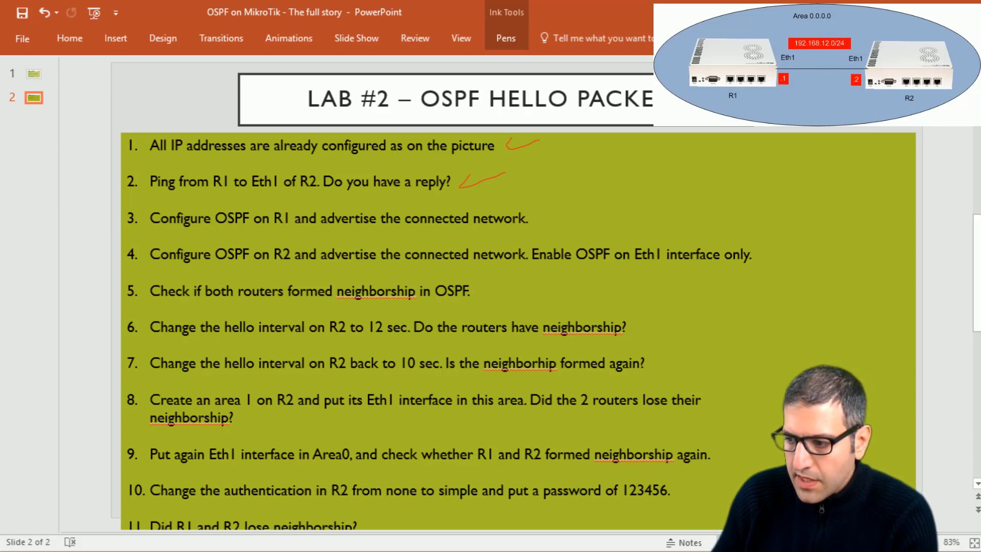
# Step: Switch to the R1 session in WinBox and set the default OSPF instance's router ID to 1.1.1.1
pyautogui.hotkey('alt', 'Tab')
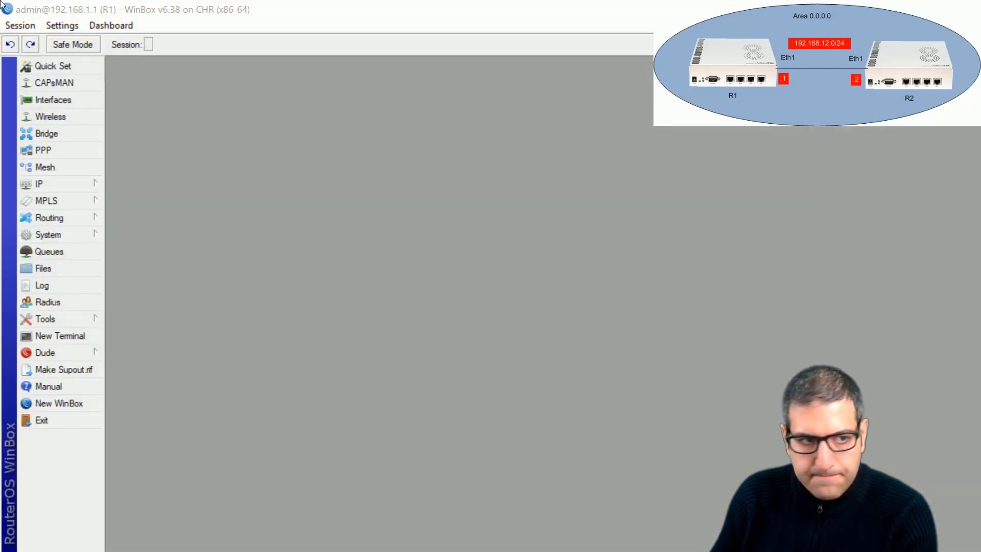
pyautogui.click(82, 217)
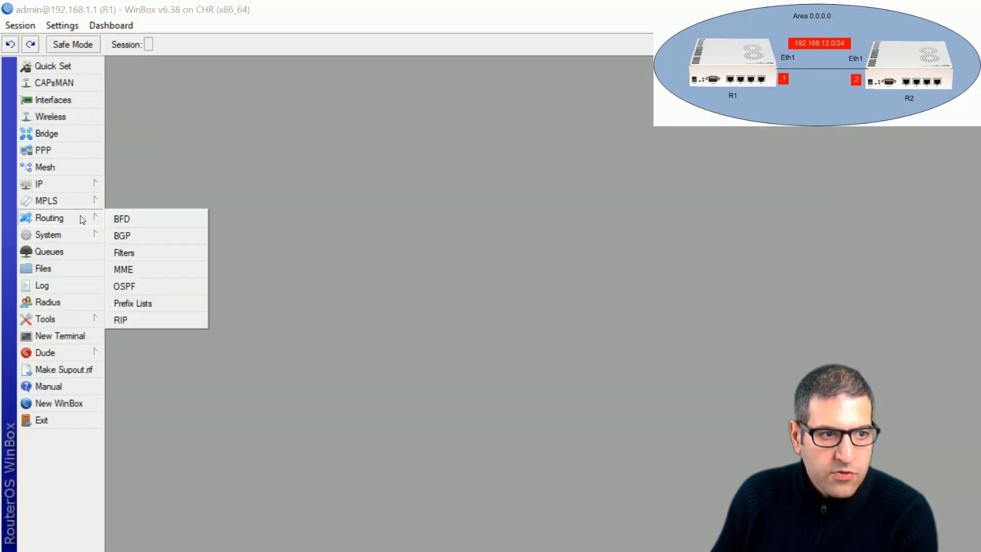
pyautogui.click(140, 287)
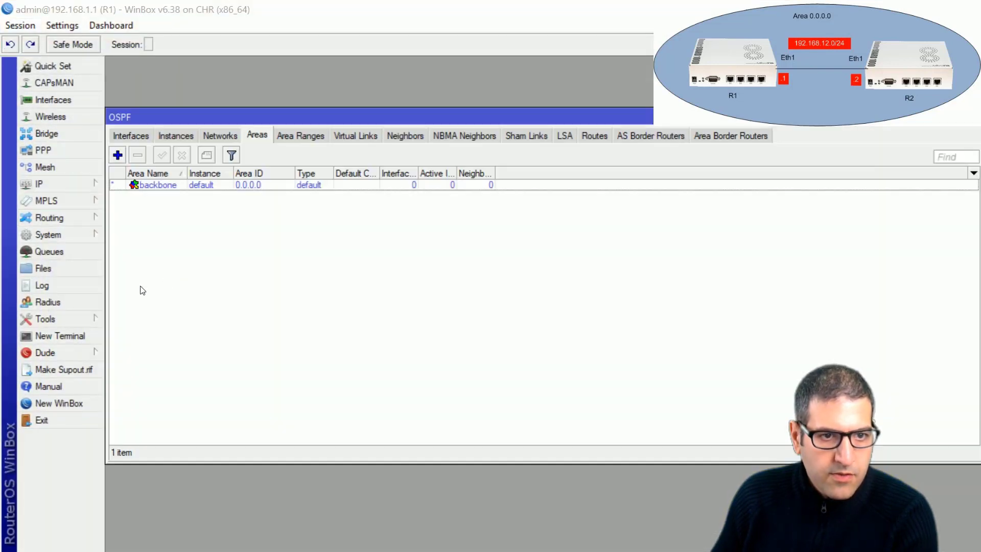
pyautogui.click(159, 135)
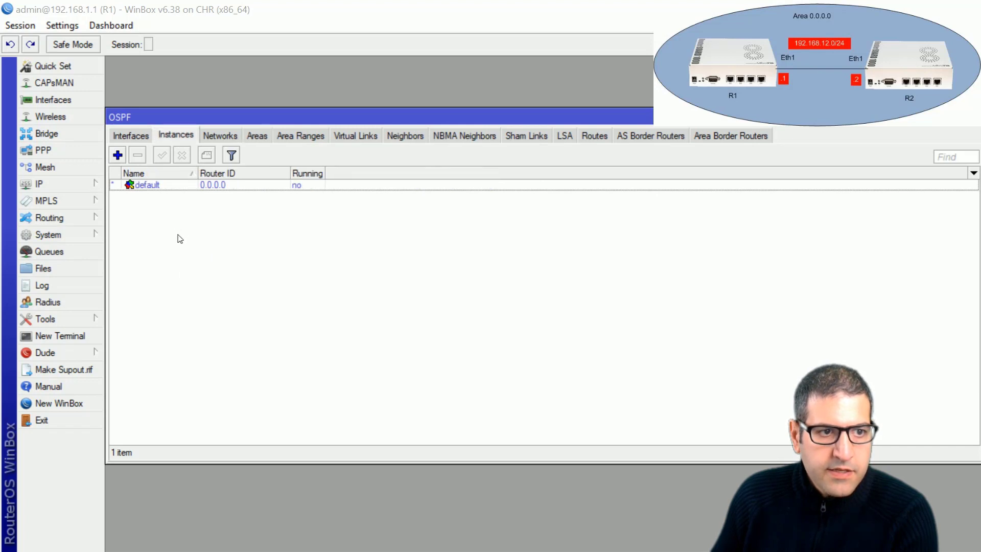
pyautogui.doubleClick(179, 187)
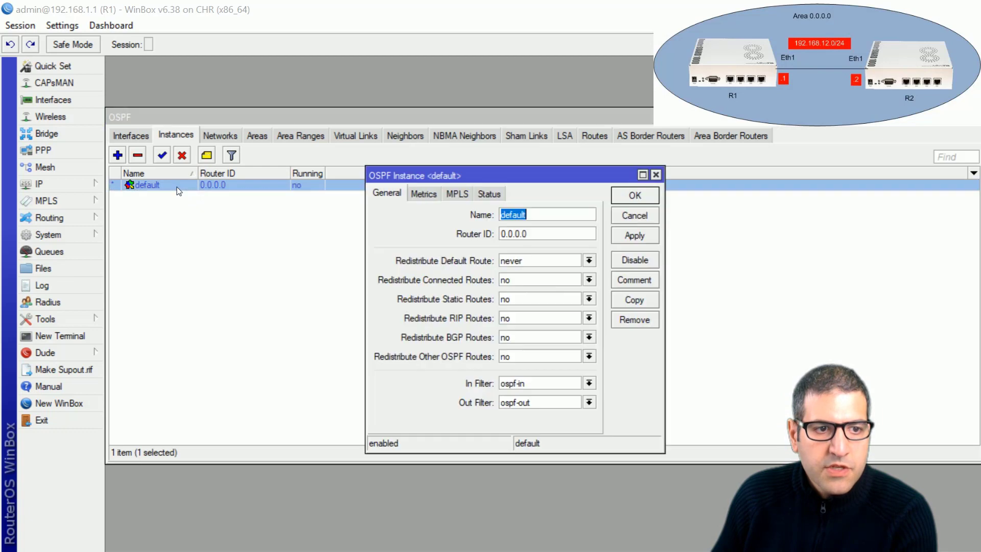
pyautogui.press('Tab')
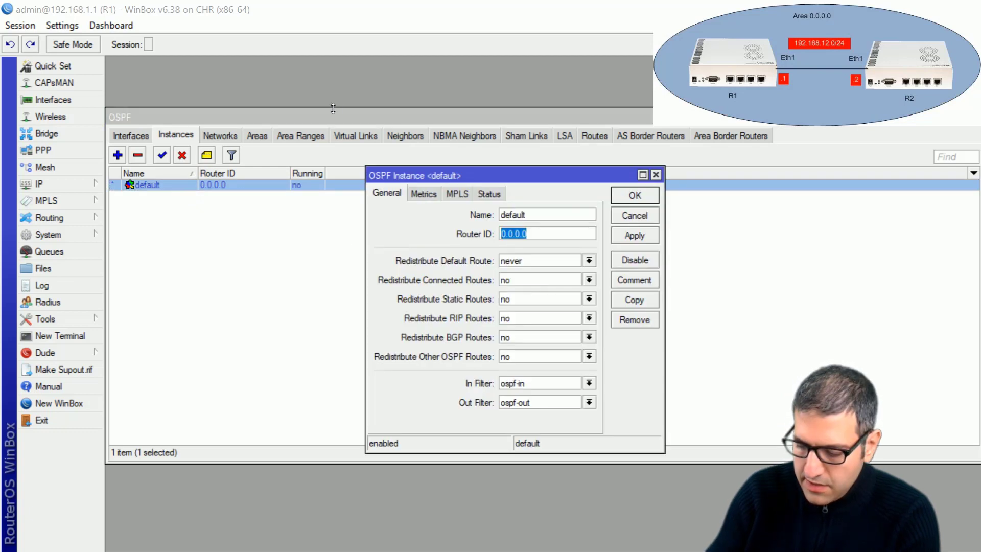
pyautogui.write('1.1.1.1')
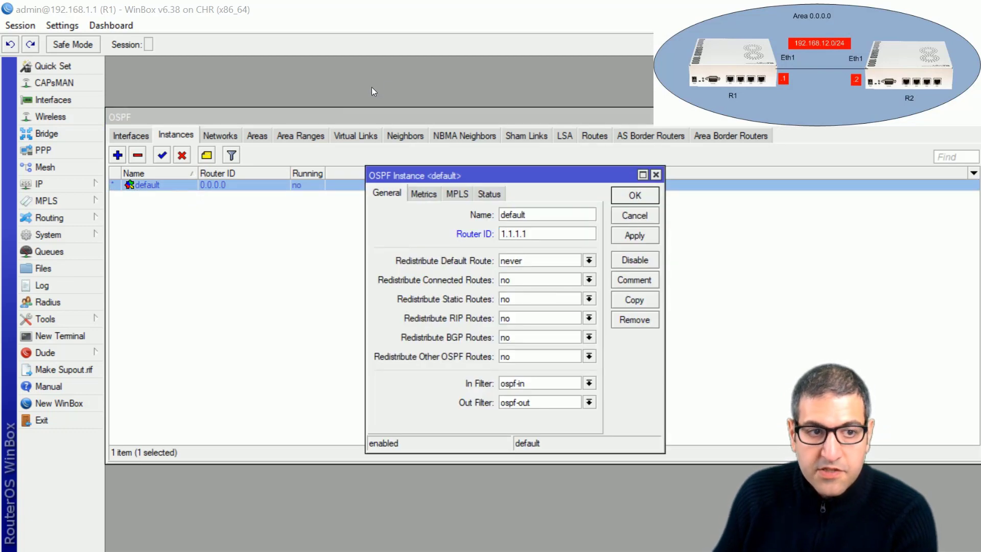
pyautogui.click(644, 200)
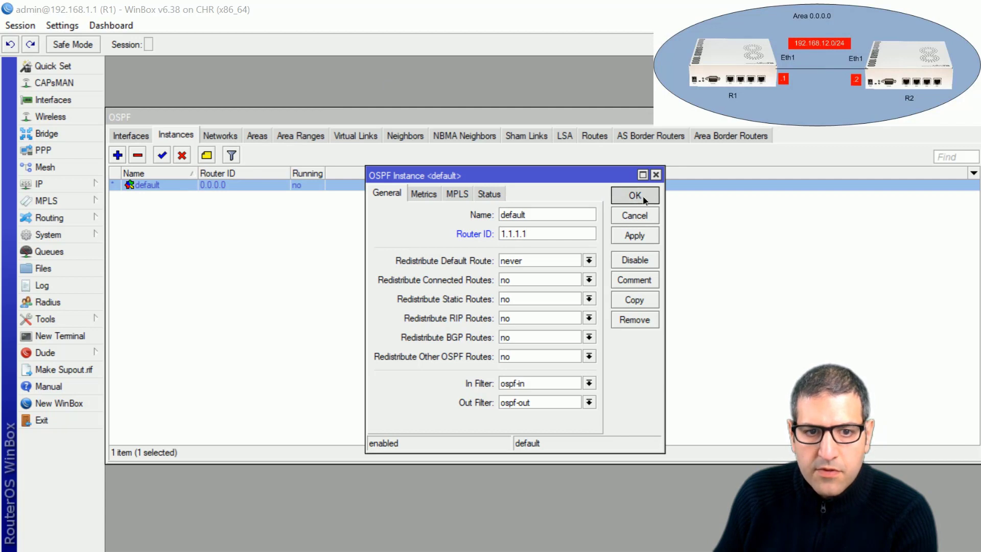
# Step: Add OSPF network 192.168.12.0/24 in the backbone area on R1 and tick off task 3 on the PowerPoint lab slide
pyautogui.click(221, 134)
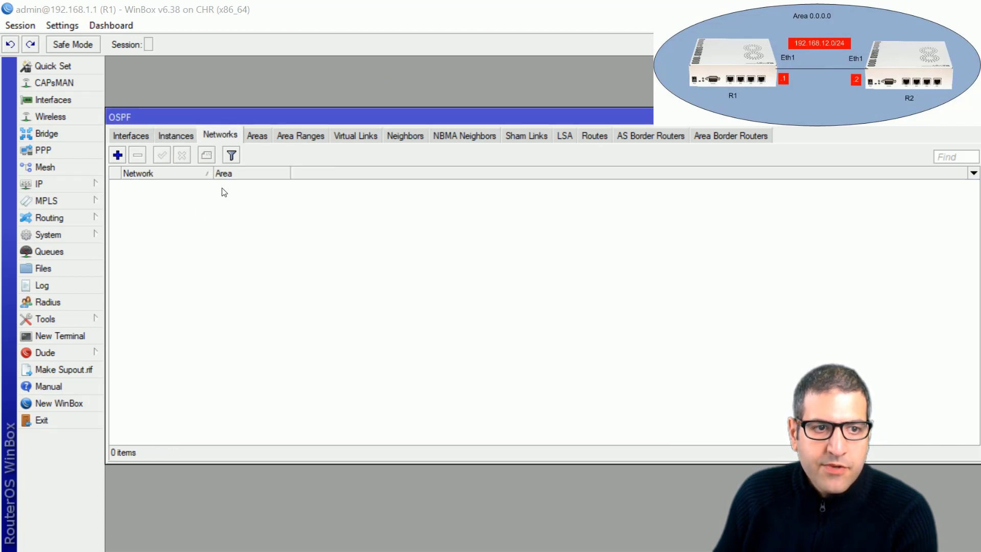
pyautogui.click(118, 156)
pyautogui.write('1')
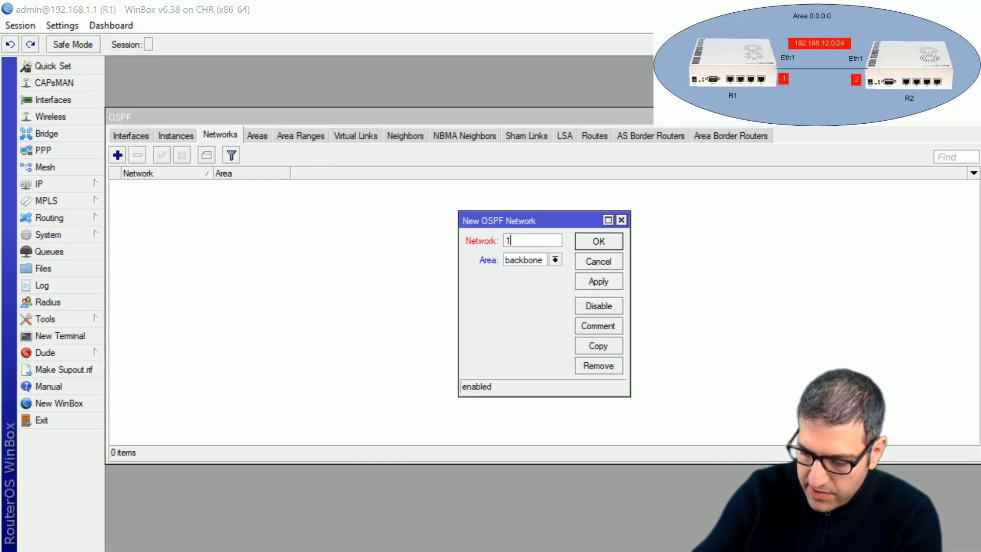
pyautogui.write('92.168.12.')
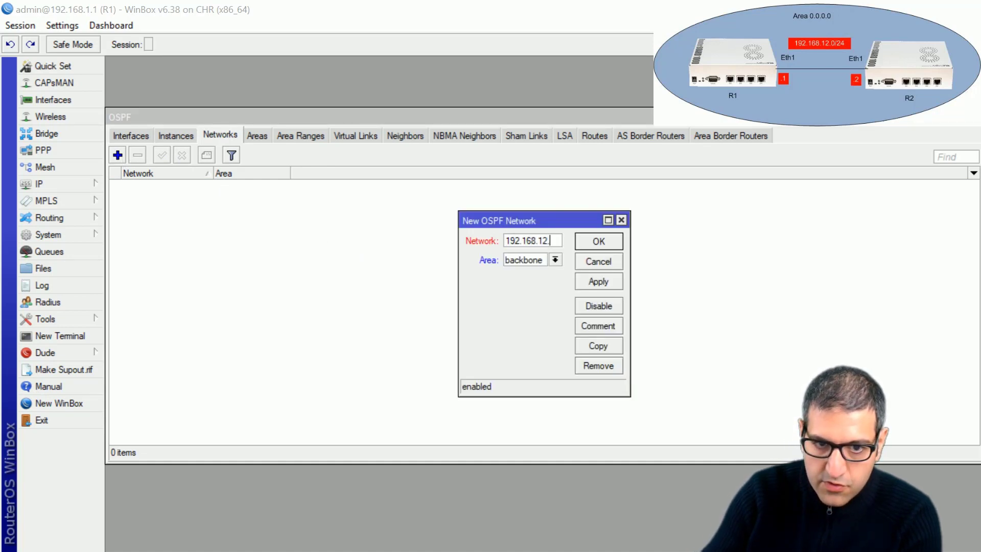
pyautogui.write('0/24')
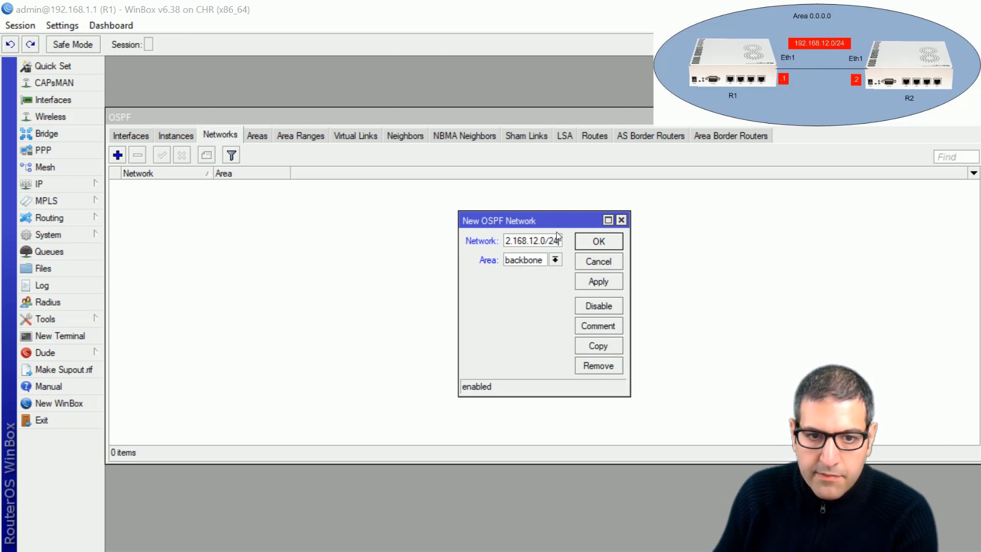
pyautogui.click(554, 259)
pyautogui.click(550, 264)
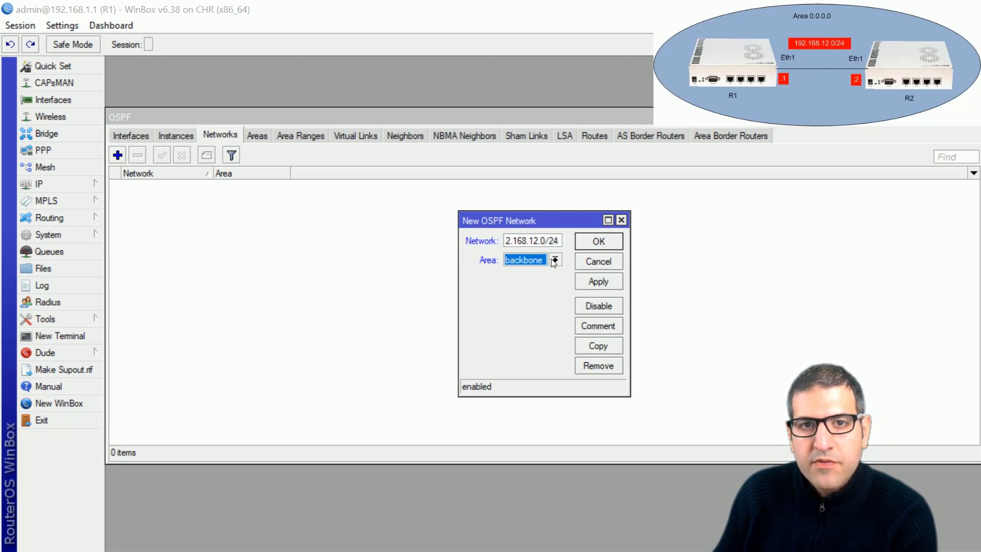
pyautogui.click(612, 238)
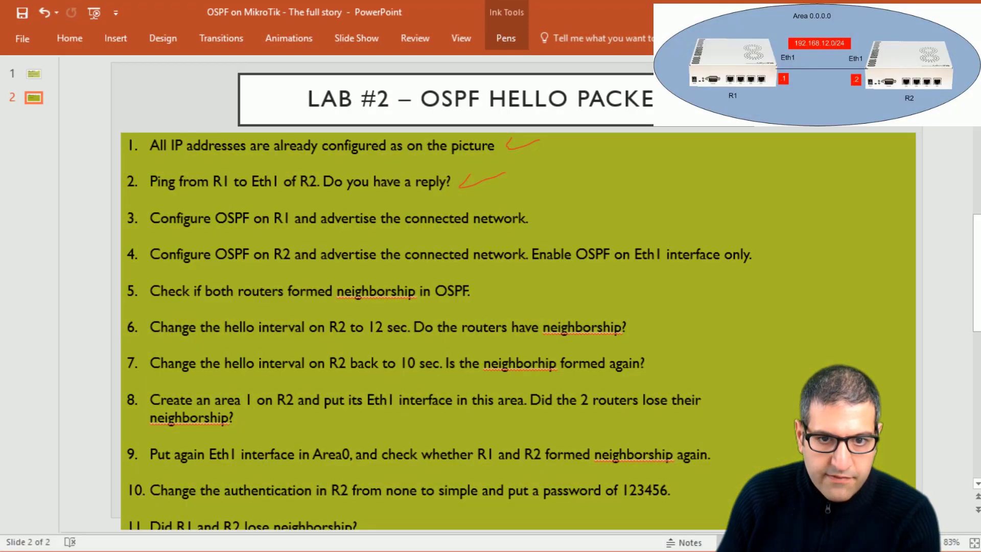
pyautogui.moveTo(547, 213); pyautogui.dragTo(585, 208)
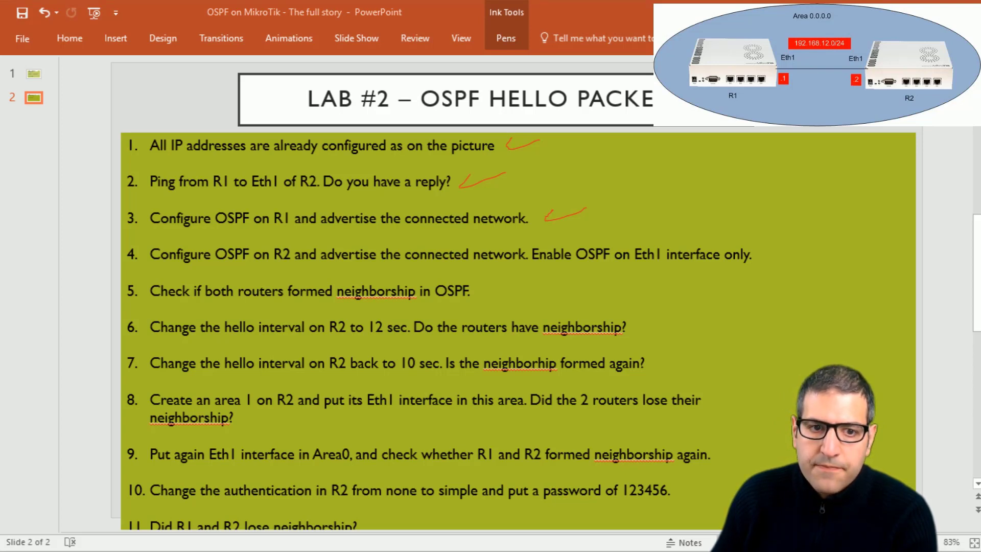
# Step: Switch to the R2 session in WinBox and set the default OSPF instance's router ID to 2.2.2.2
pyautogui.hotkey('alt', 'Tab')
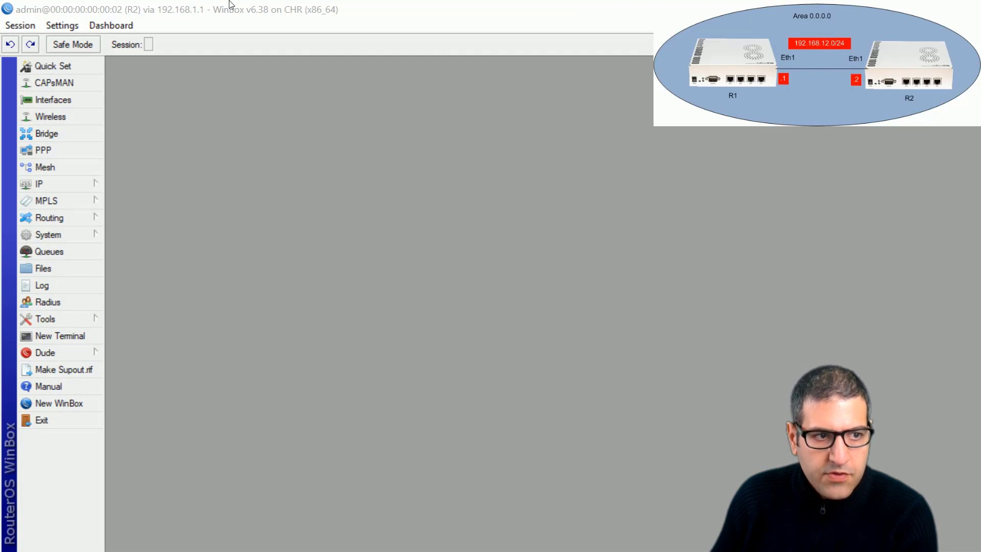
pyautogui.click(68, 223)
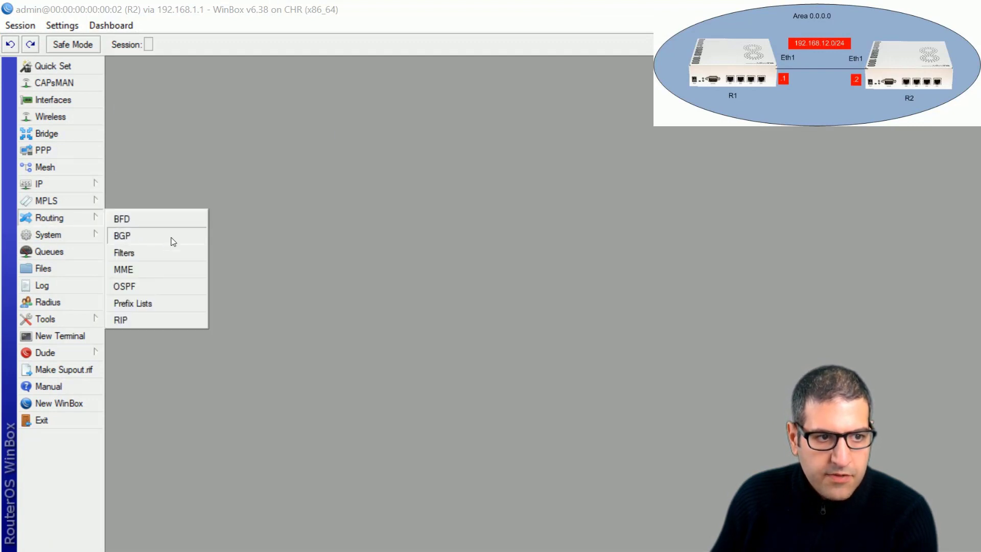
pyautogui.click(162, 285)
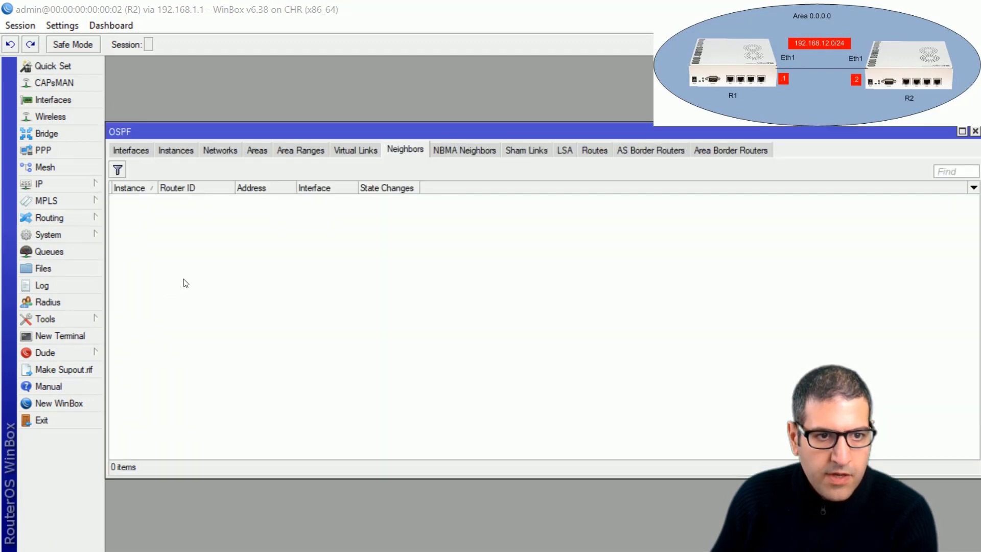
pyautogui.click(176, 150)
pyautogui.doubleClick(158, 200)
pyautogui.press('Tab')
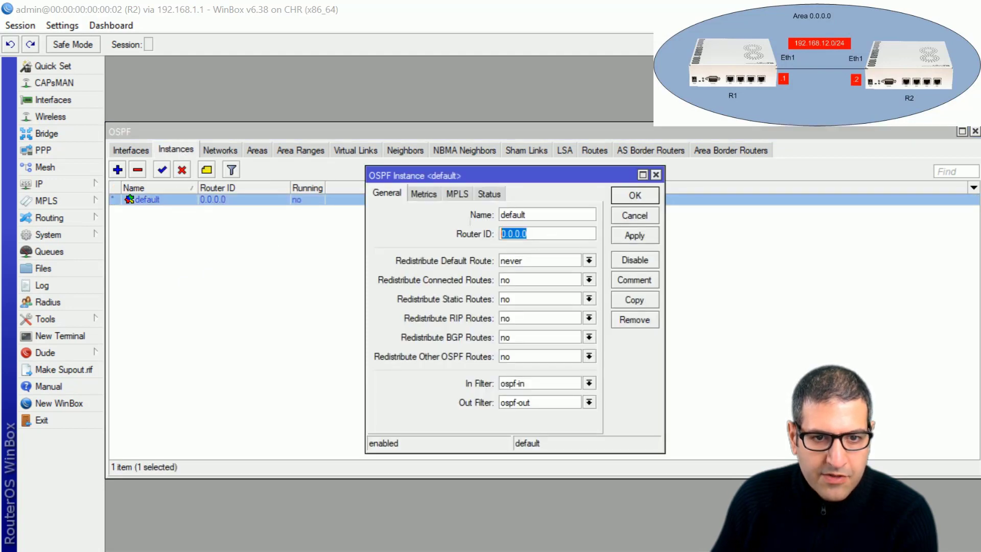
pyautogui.write('2.2.2.')
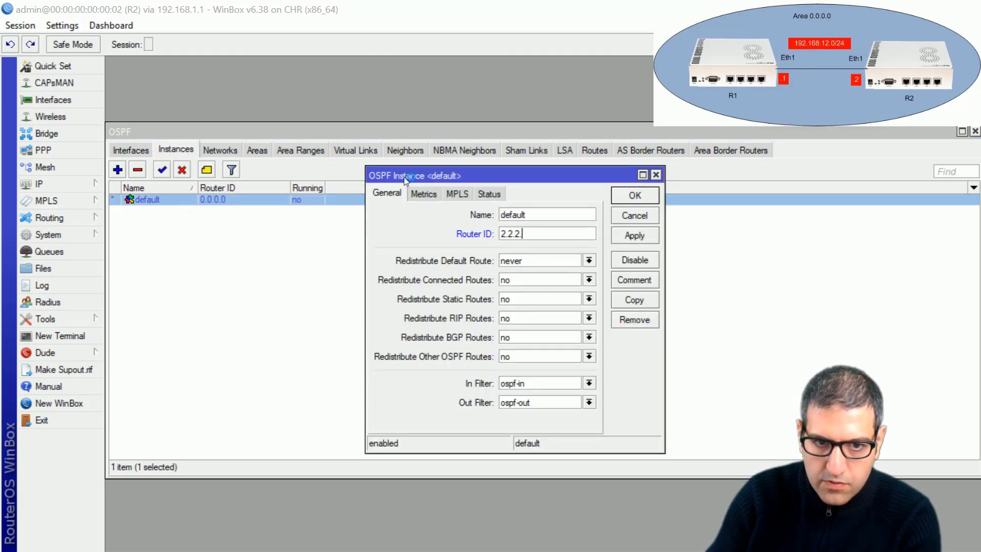
pyautogui.write('2')
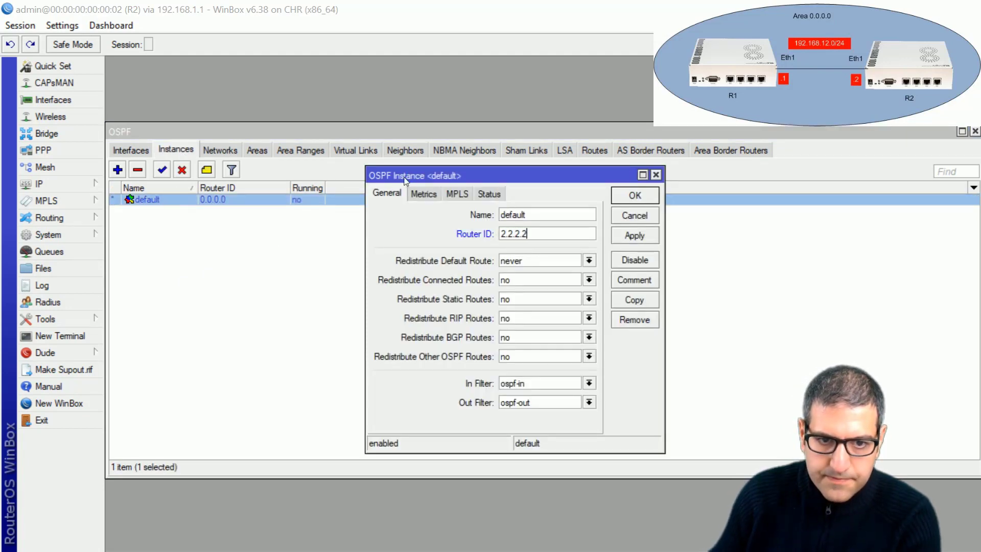
pyautogui.click(632, 197)
# Step: Add OSPF network 192.168.12.0/24 in the backbone area on R2
pyautogui.click(235, 148)
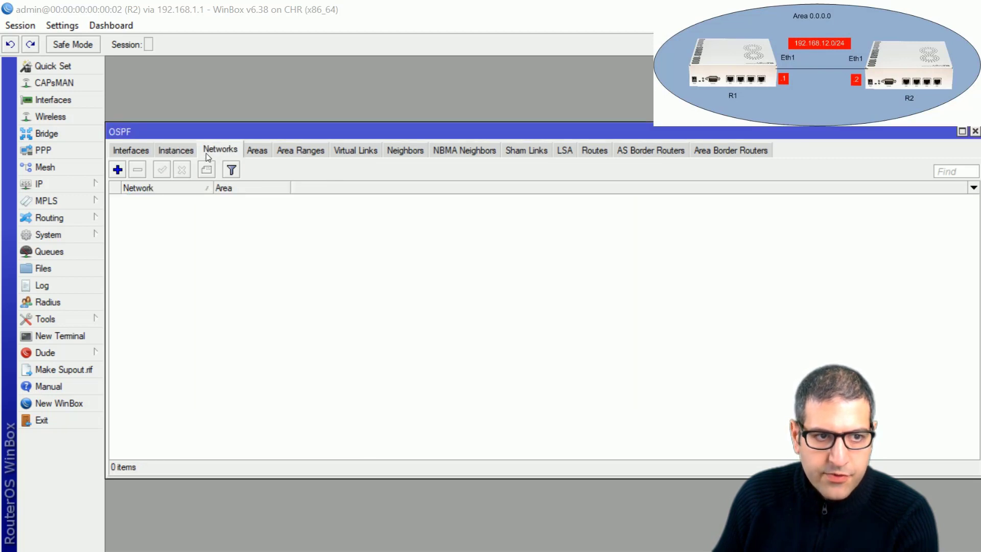
pyautogui.click(123, 168)
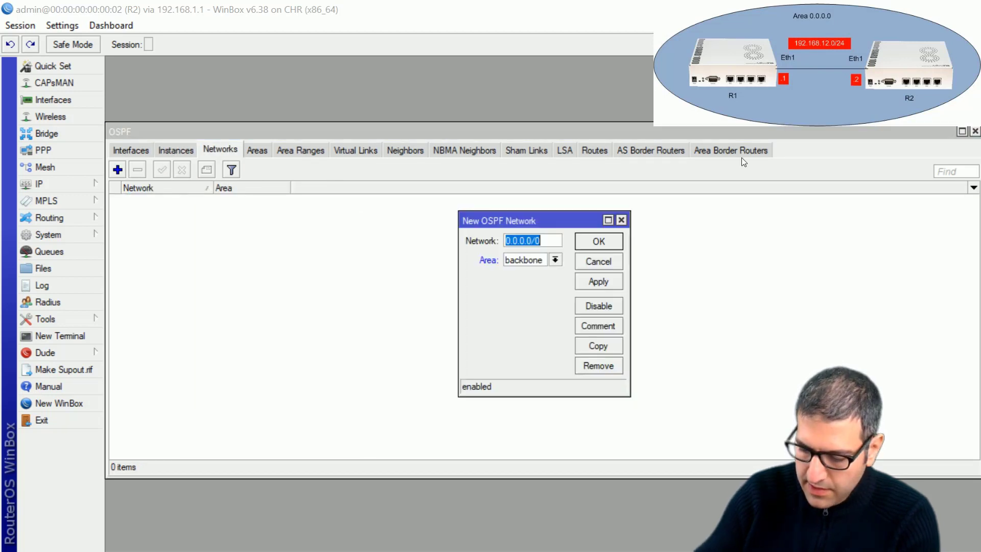
pyautogui.write('192.168.')
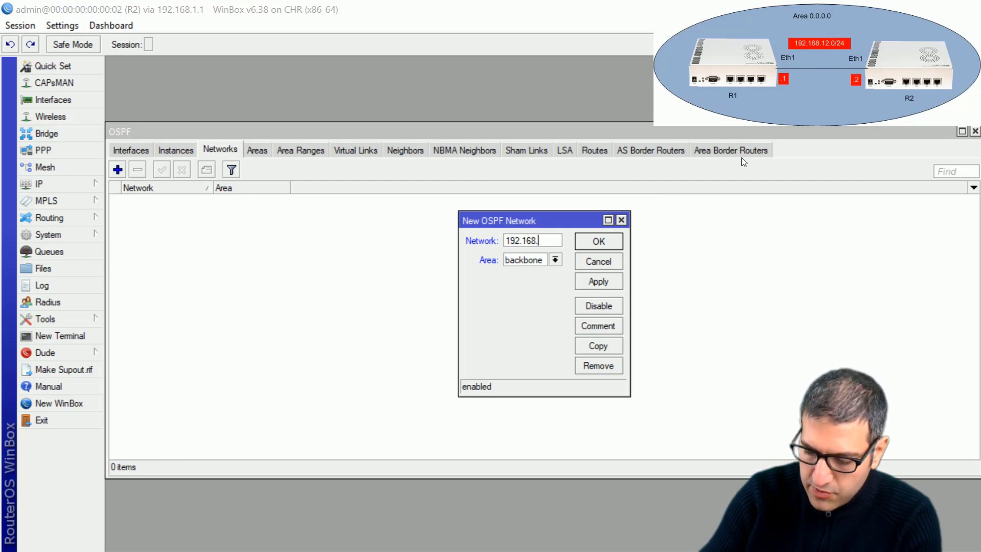
pyautogui.write('12.0/24')
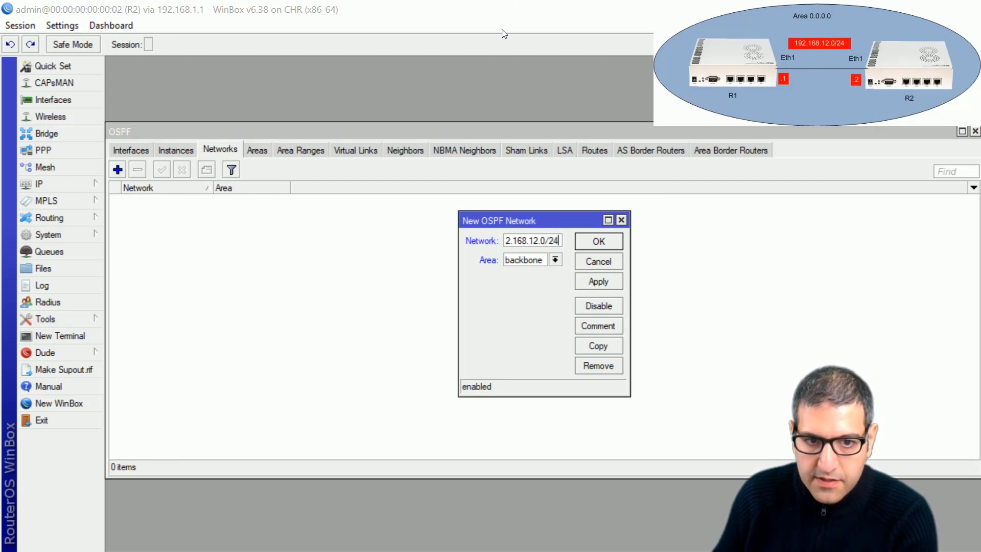
pyautogui.click(589, 244)
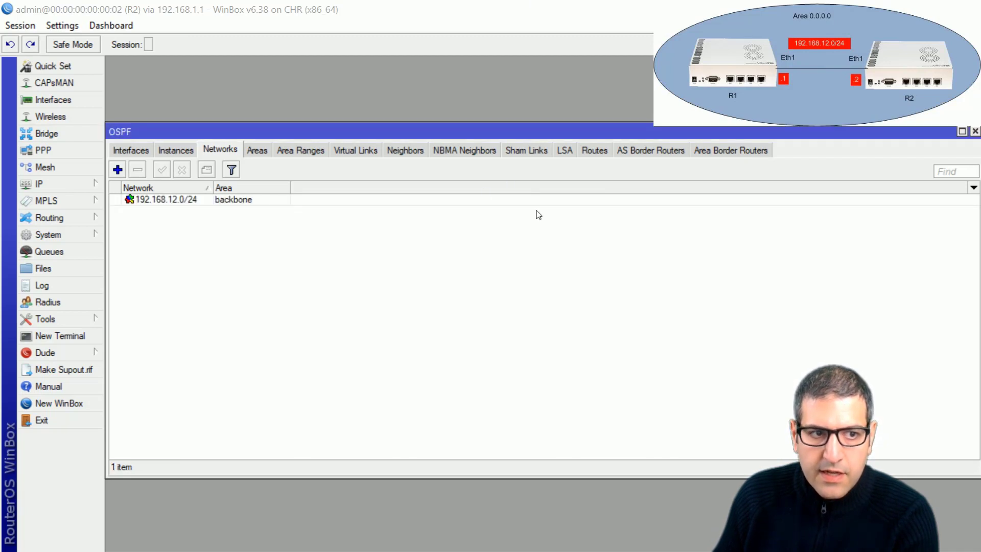
# Step: Review the dynamic ether1 entry among R2's OSPF interfaces and add an OSPF interface entry for ether1 with the default settings
pyautogui.click(131, 150)
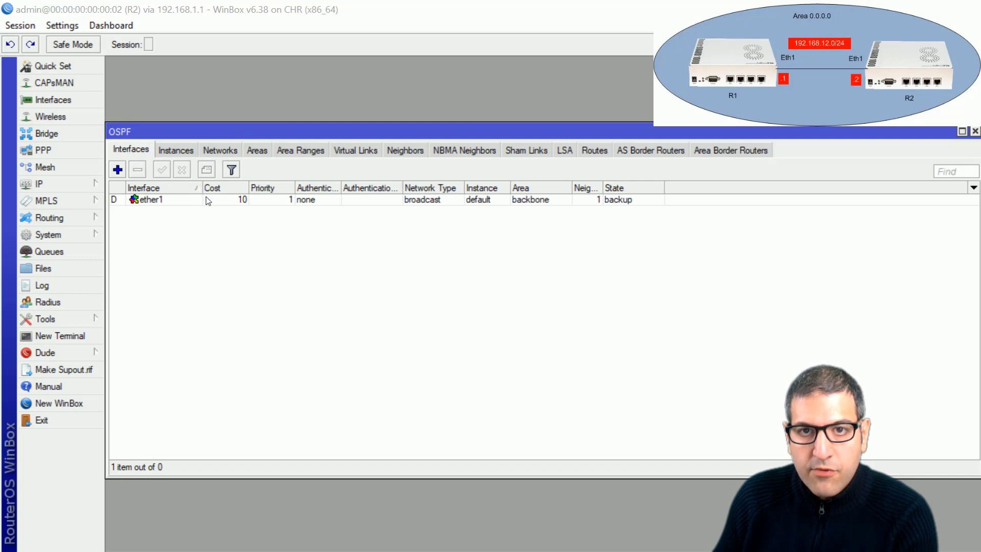
pyautogui.doubleClick(146, 200)
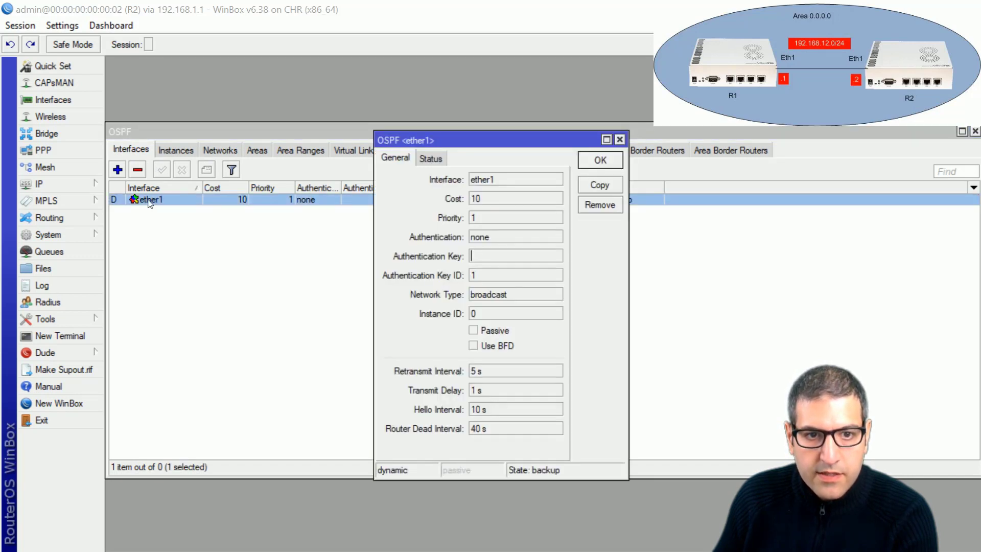
pyautogui.click(620, 140)
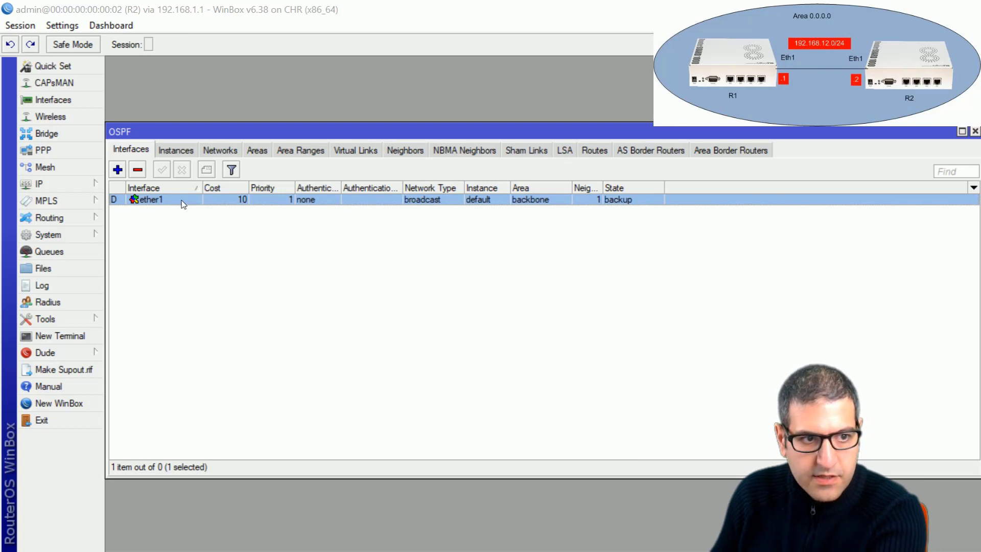
pyautogui.click(117, 169)
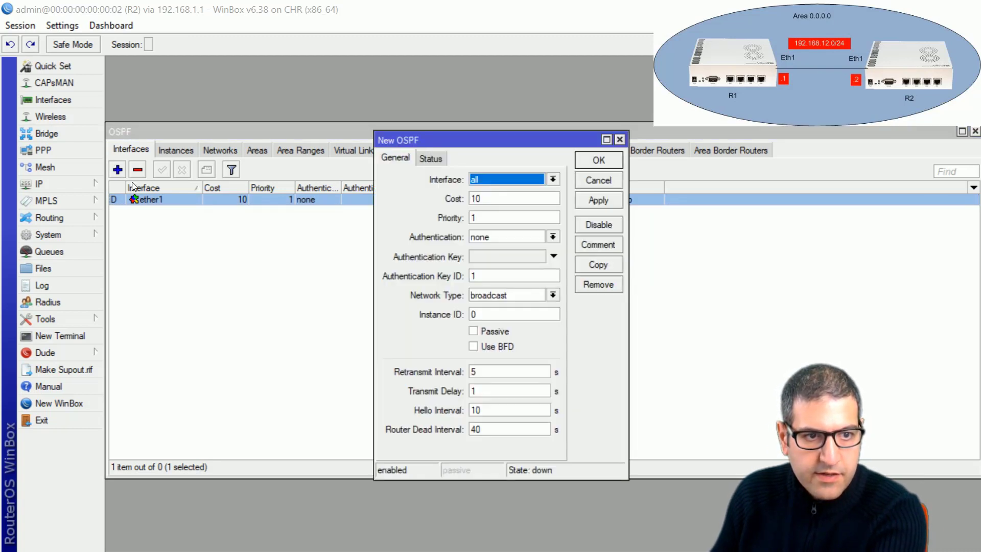
pyautogui.click(524, 182)
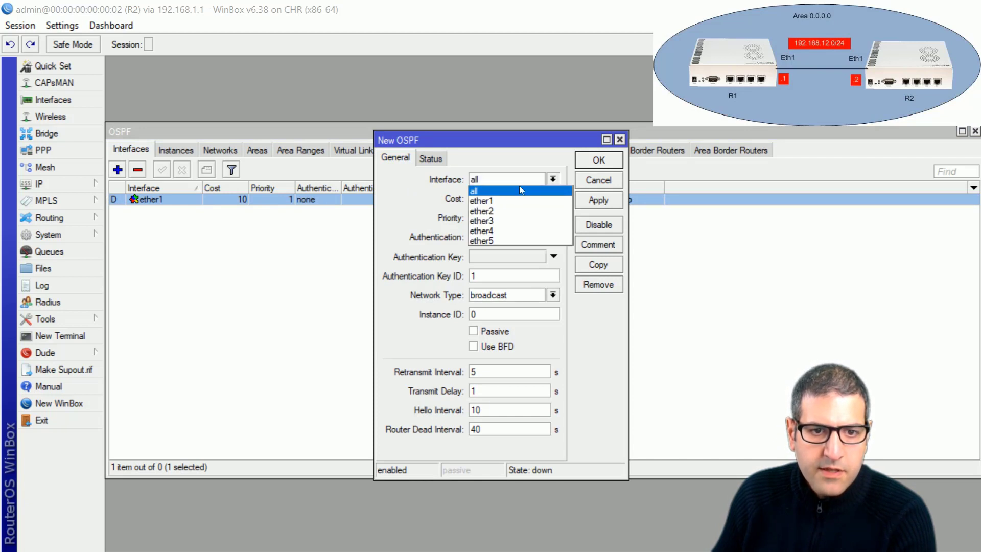
pyautogui.click(512, 203)
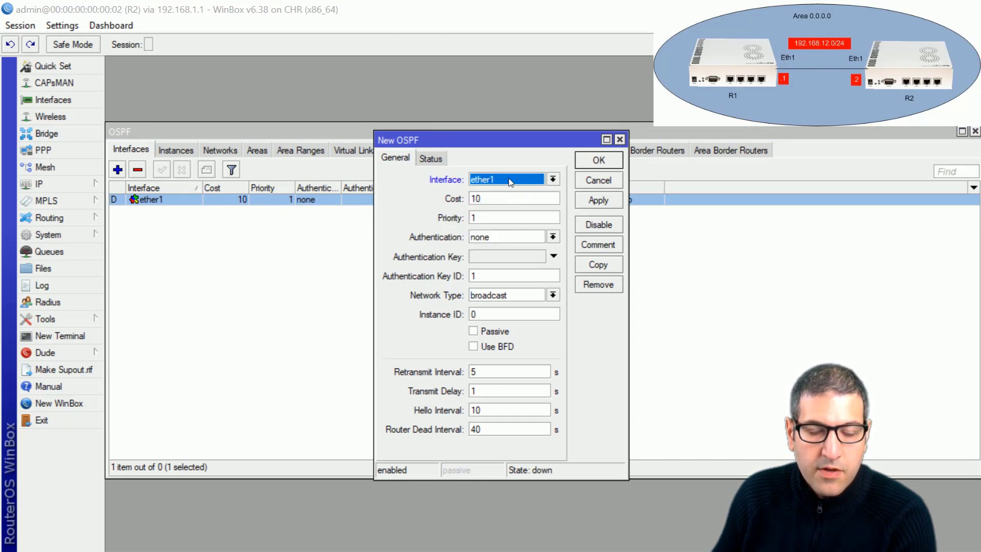
pyautogui.click(612, 198)
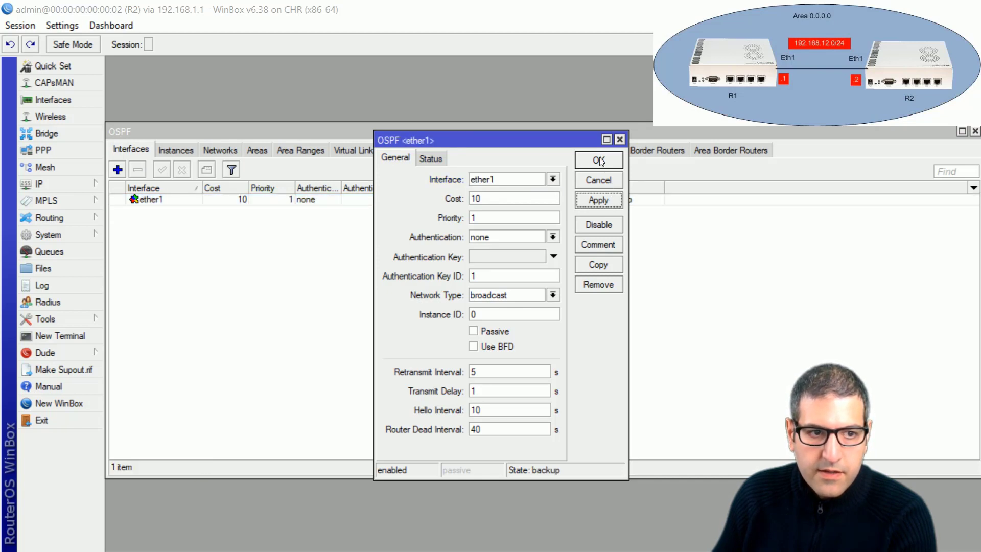
pyautogui.click(598, 160)
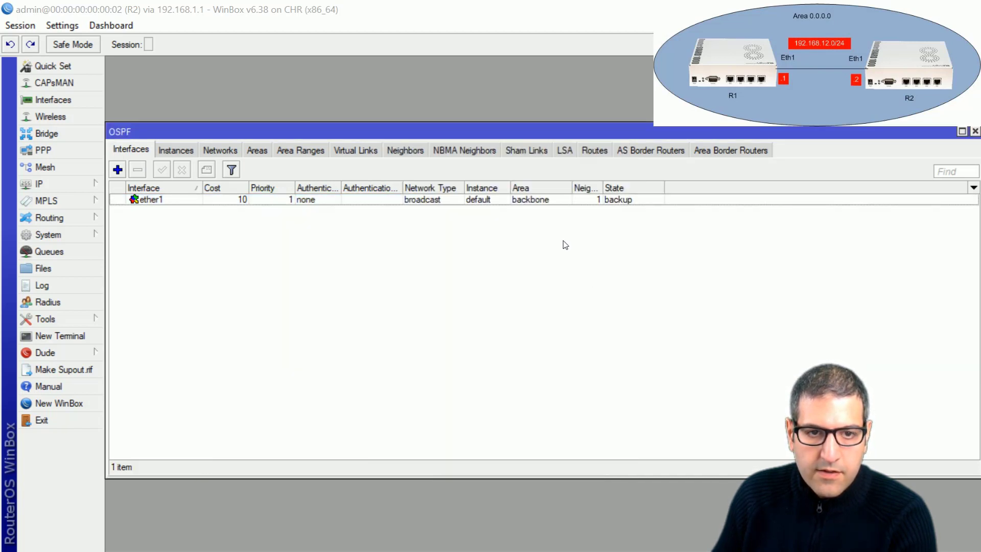
# Step: Check the OSPF neighbors on R2 and tick off task 4 with the pen on the PowerPoint lab slide
pyautogui.click(405, 150)
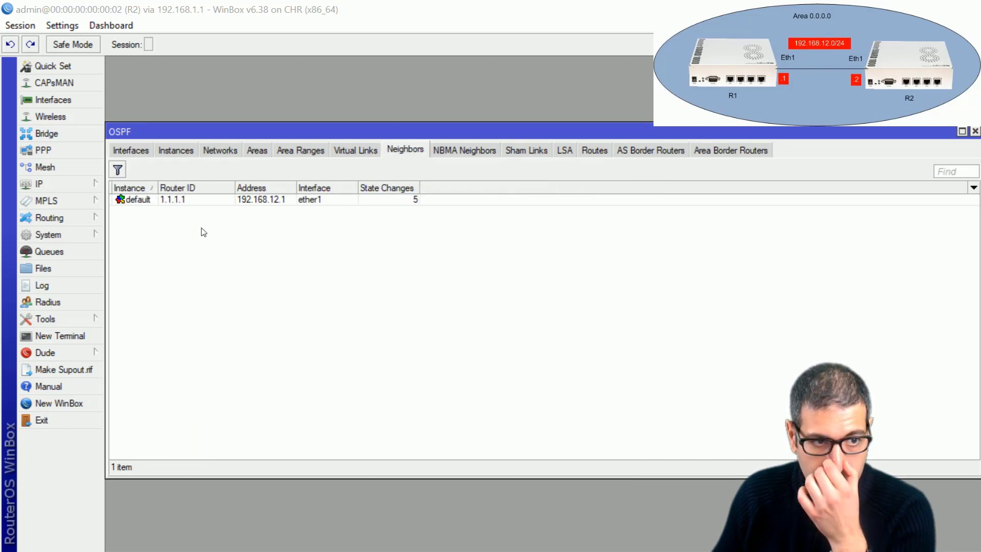
pyautogui.click(569, 150)
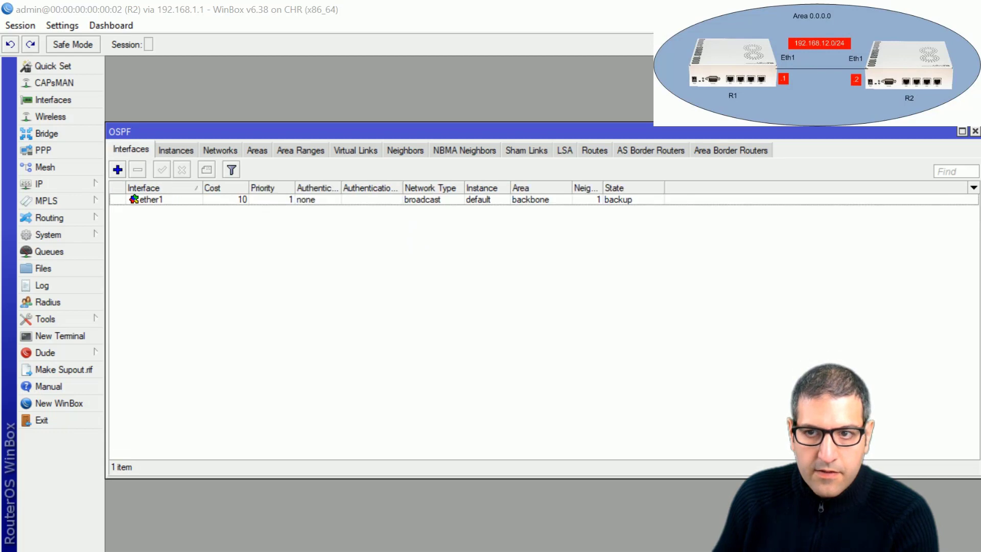
pyautogui.hotkey('alt', 'Tab')
pyautogui.moveTo(761, 252); pyautogui.dragTo(815, 244)
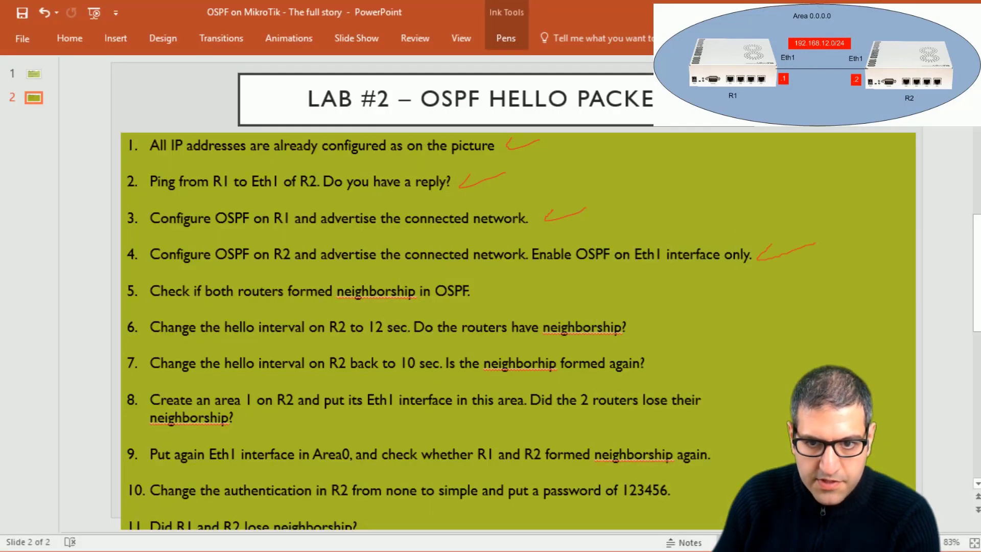